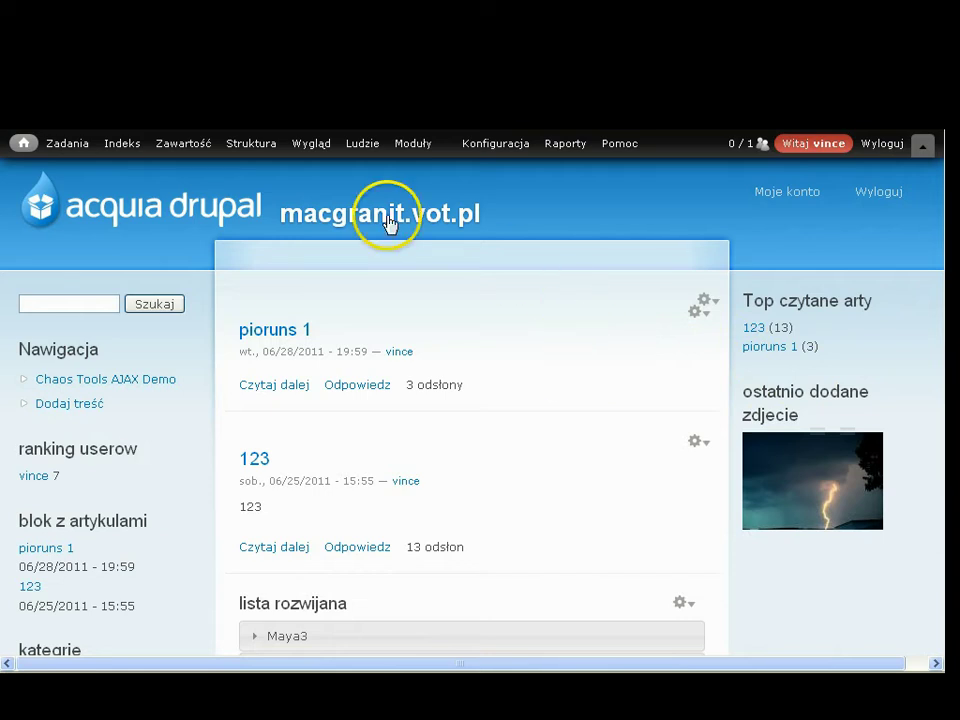
Start a new view in the site structure and name it "pierwszy widok".
mouse_move(250, 168)
mouse_move(268, 336)
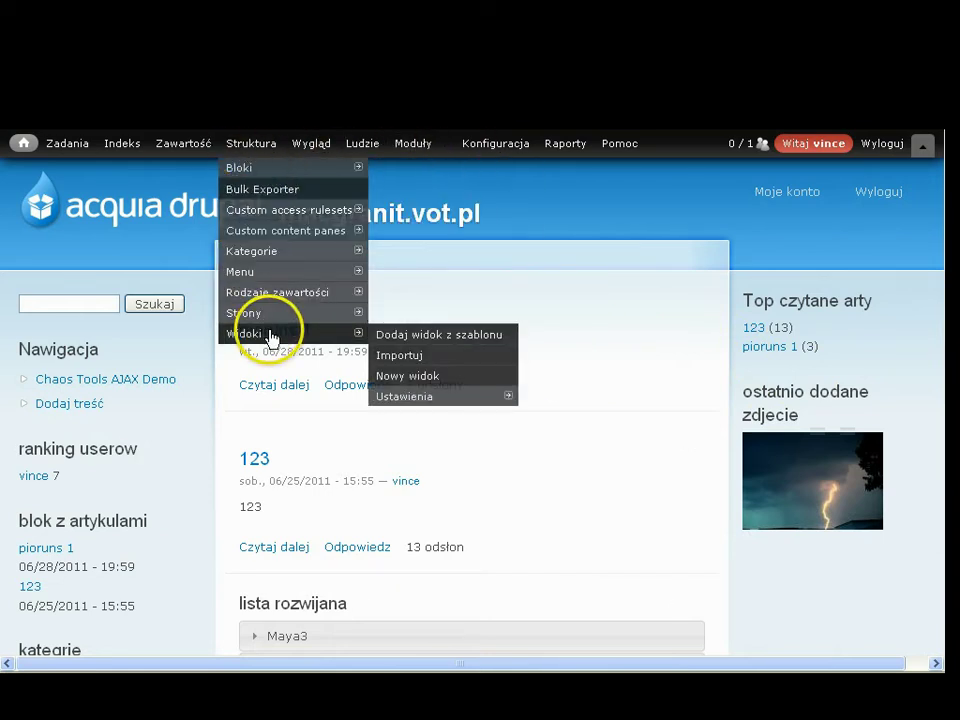
left_click(430, 380)
mouse_move(505, 396)
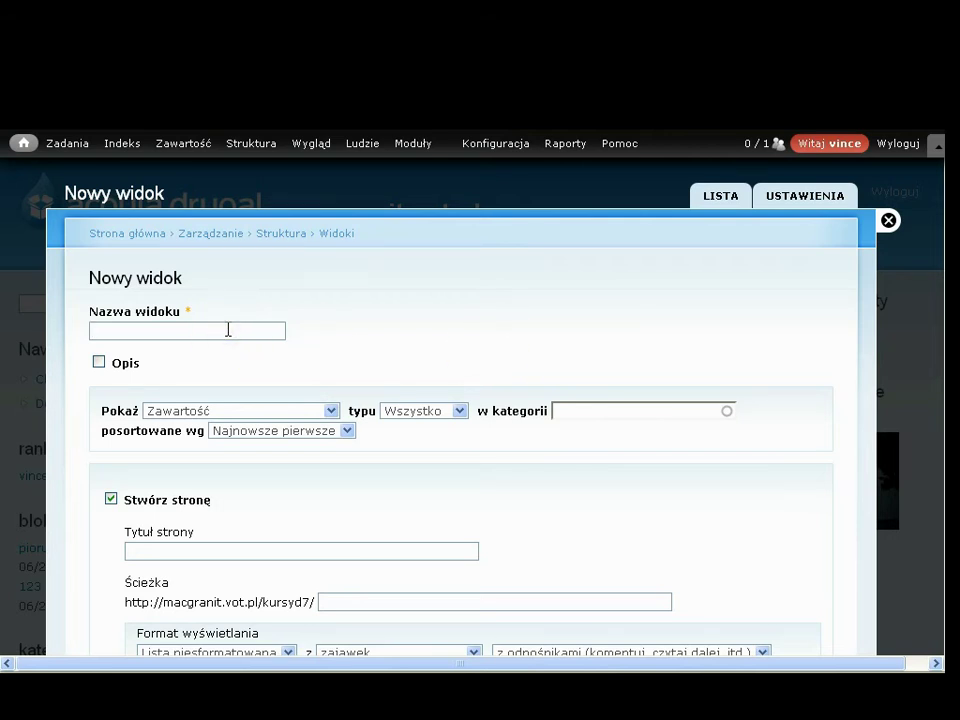
type("pierwszy widok")
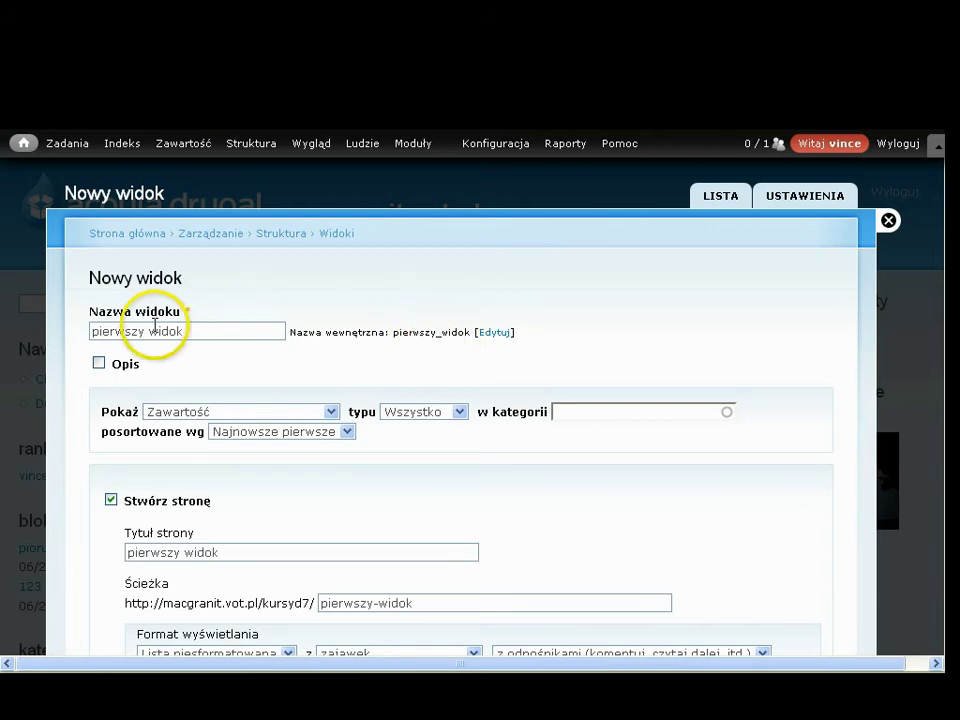
scroll(28, 396, "down", 2)
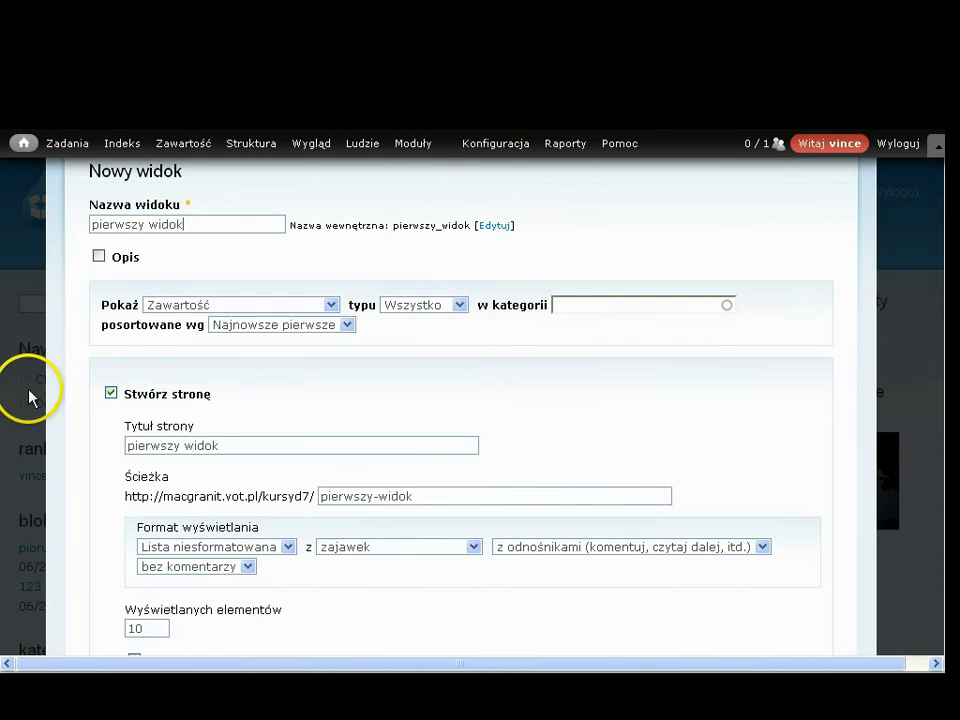
scroll(28, 405, "up", 2)
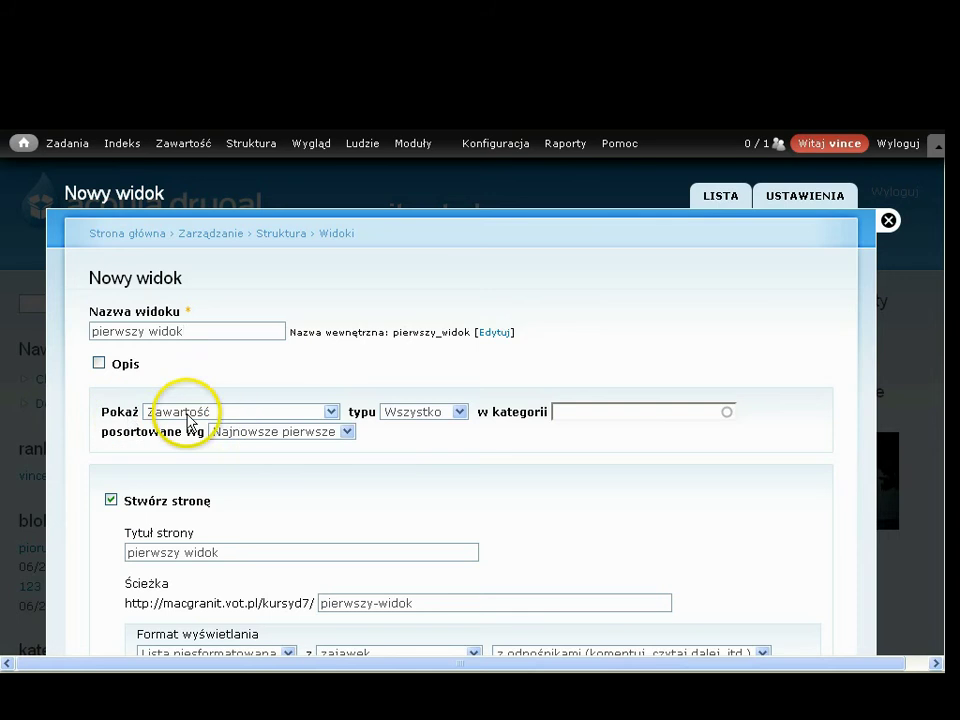
Make the view show Zawartość of type Article.
left_click(281, 411)
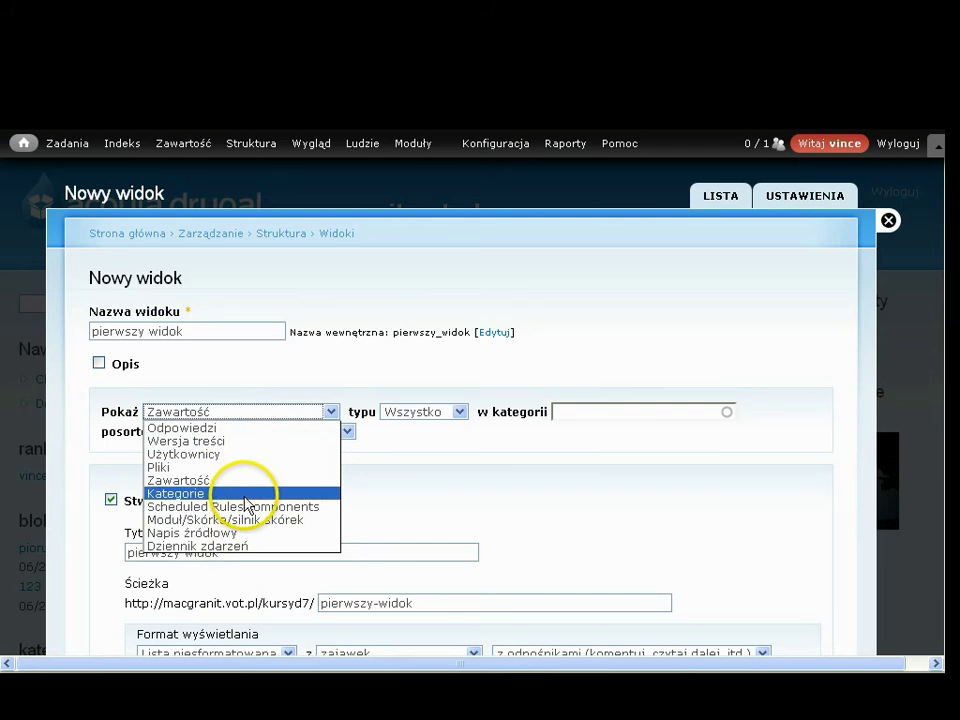
left_click(218, 480)
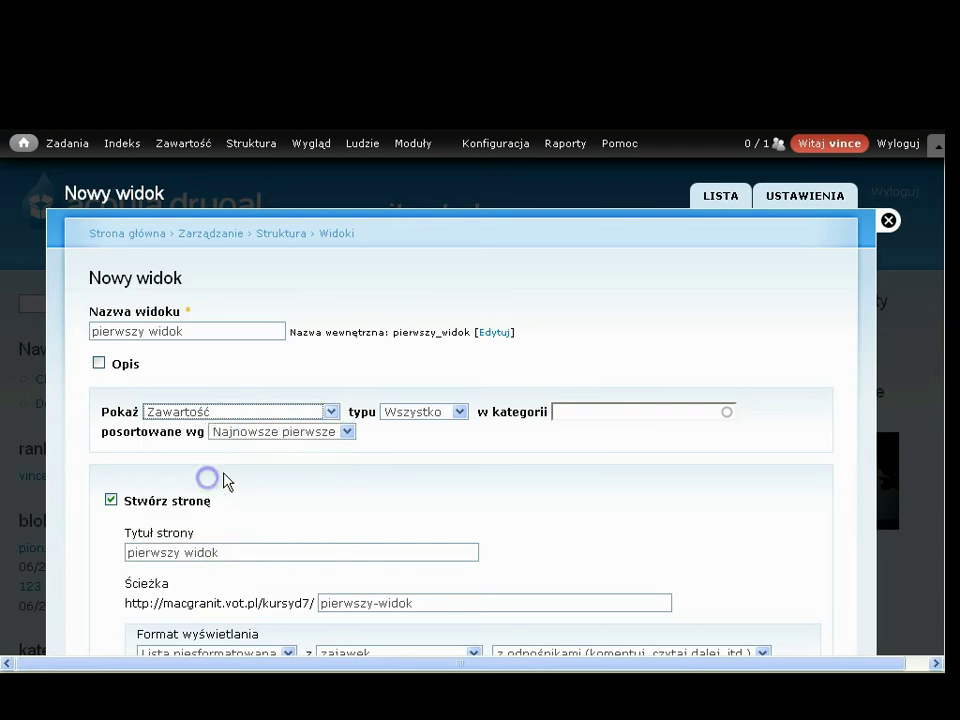
left_click(440, 411)
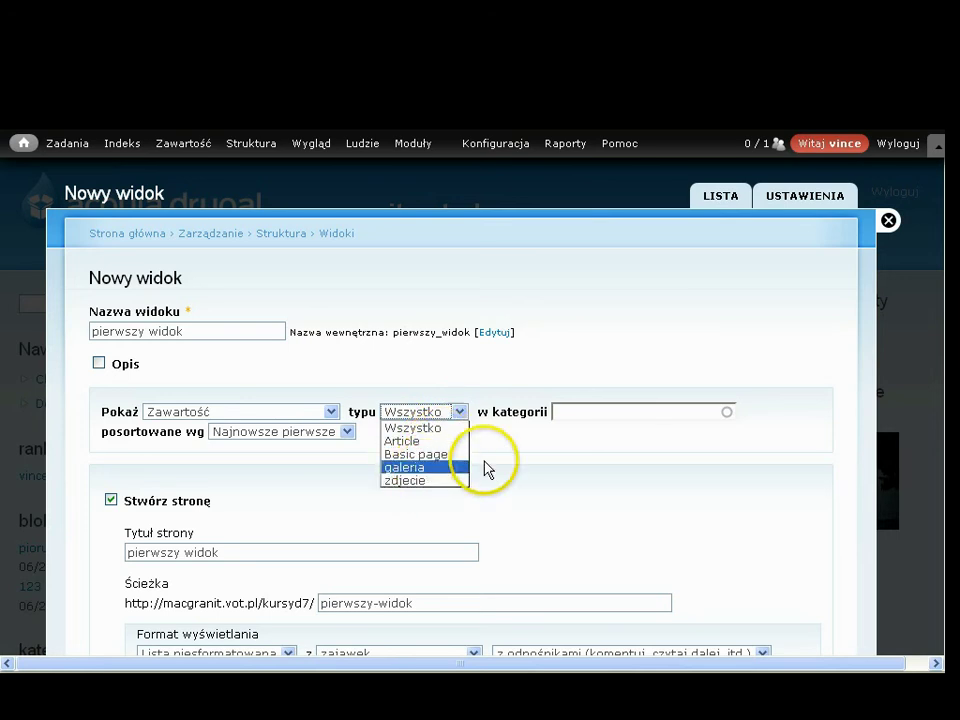
left_click(540, 450)
left_click(447, 418)
left_click(420, 443)
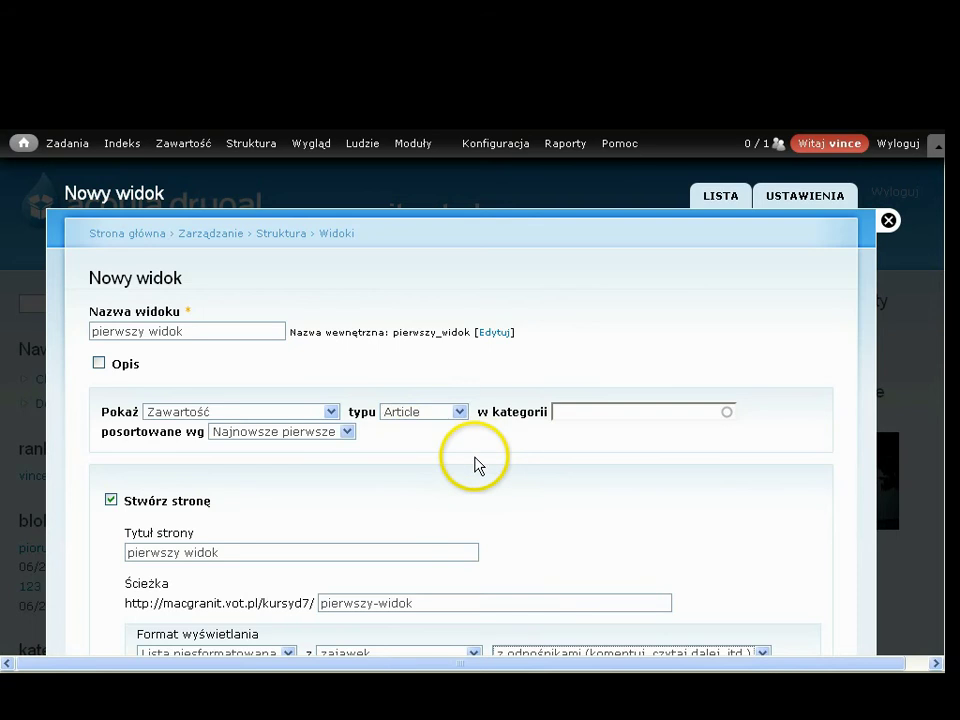
Enable the creation of a block (Stwórz blok) for the new view in addition to its page.
scroll(477, 465, "down", 1)
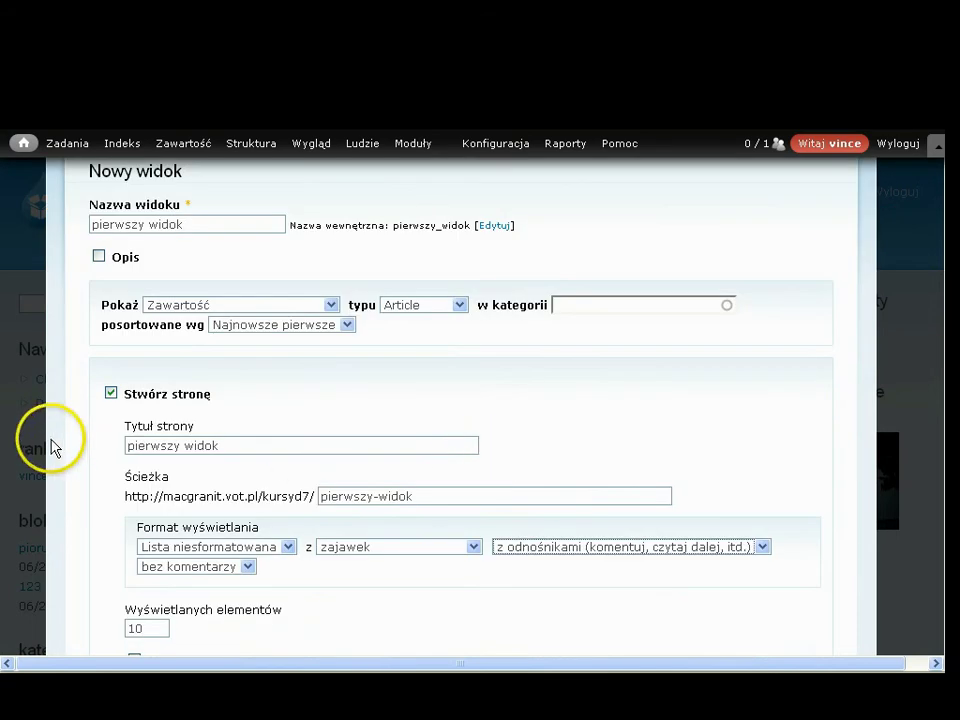
scroll(50, 446, "down", 1)
scroll(46, 388, "down", 2)
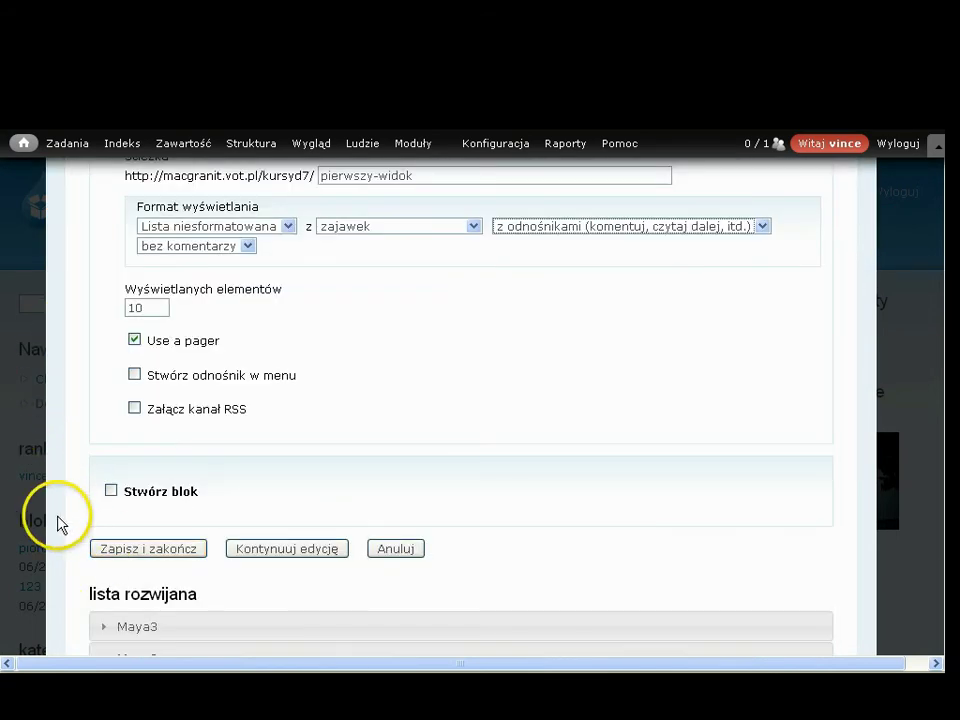
scroll(60, 521, "up", 3)
scroll(58, 527, "down", 2)
left_click(110, 600)
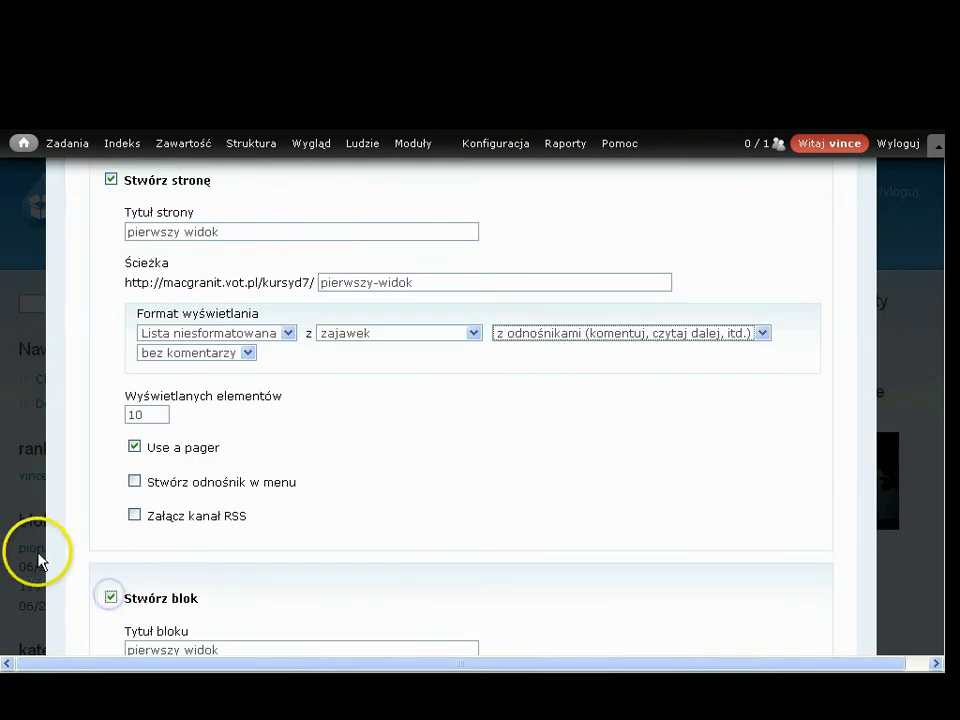
scroll(44, 550, "up", 2)
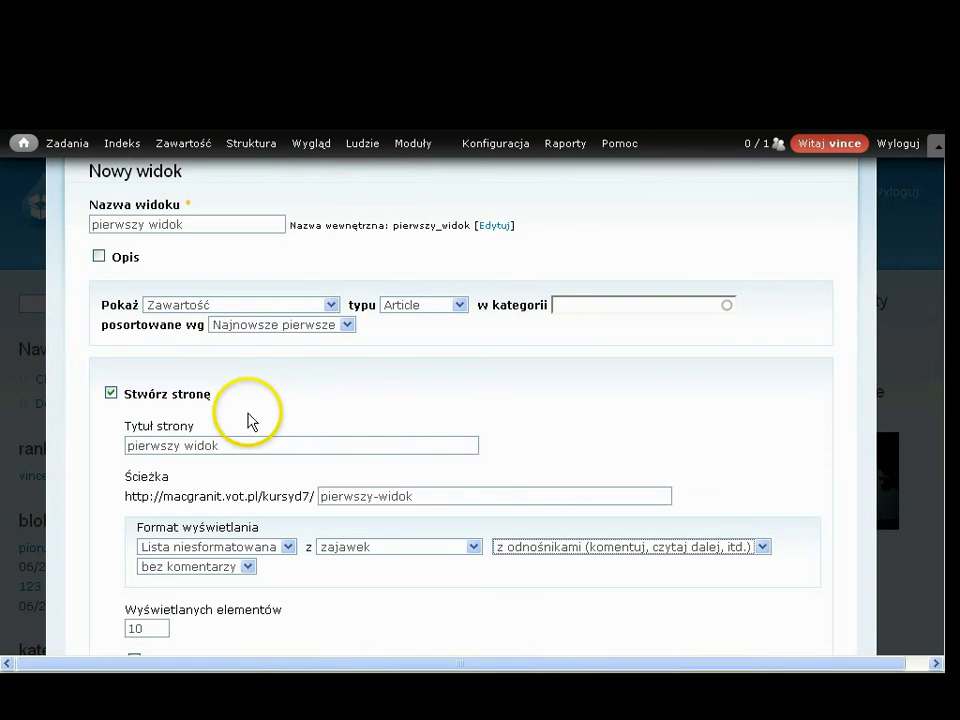
Set the page's display format to Lista niesformatowana with pola.
left_click(430, 500)
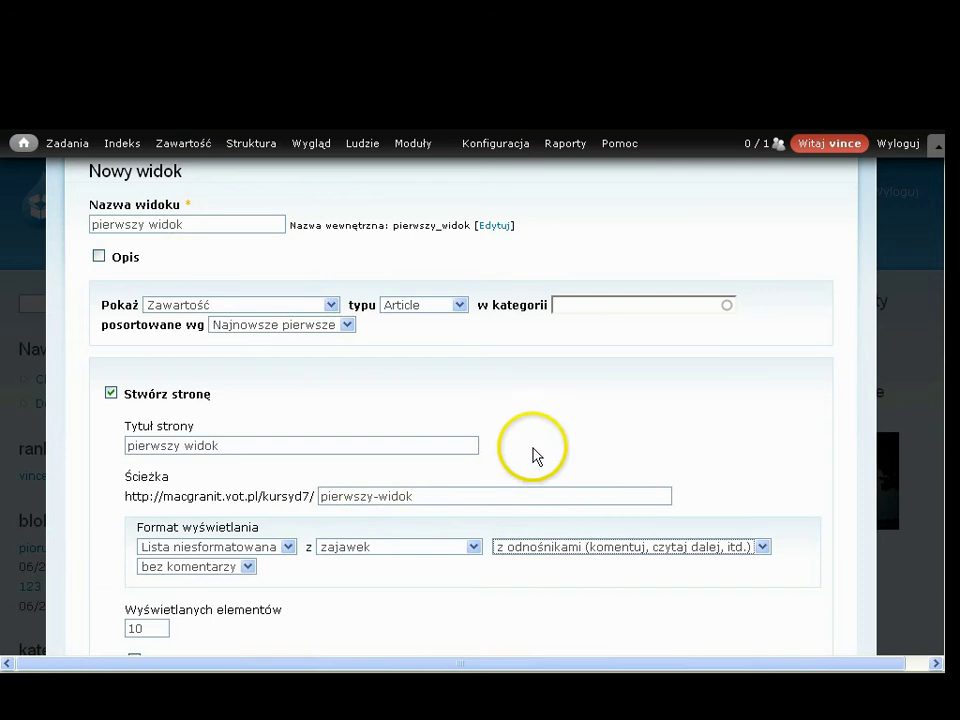
scroll(534, 454, "down", 2)
left_click(288, 445)
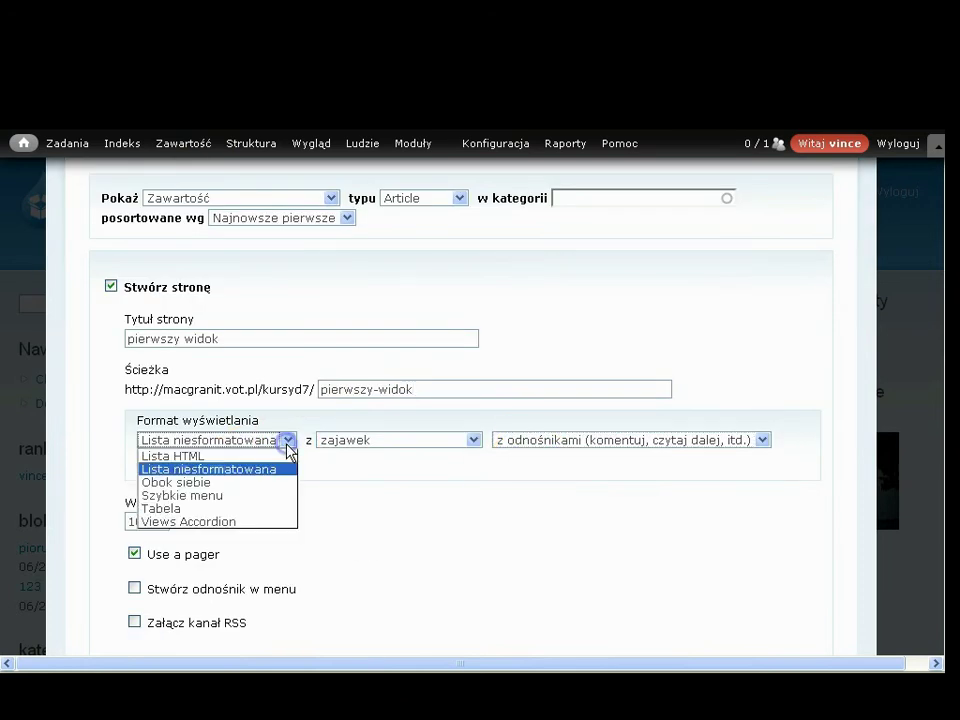
left_click(288, 446)
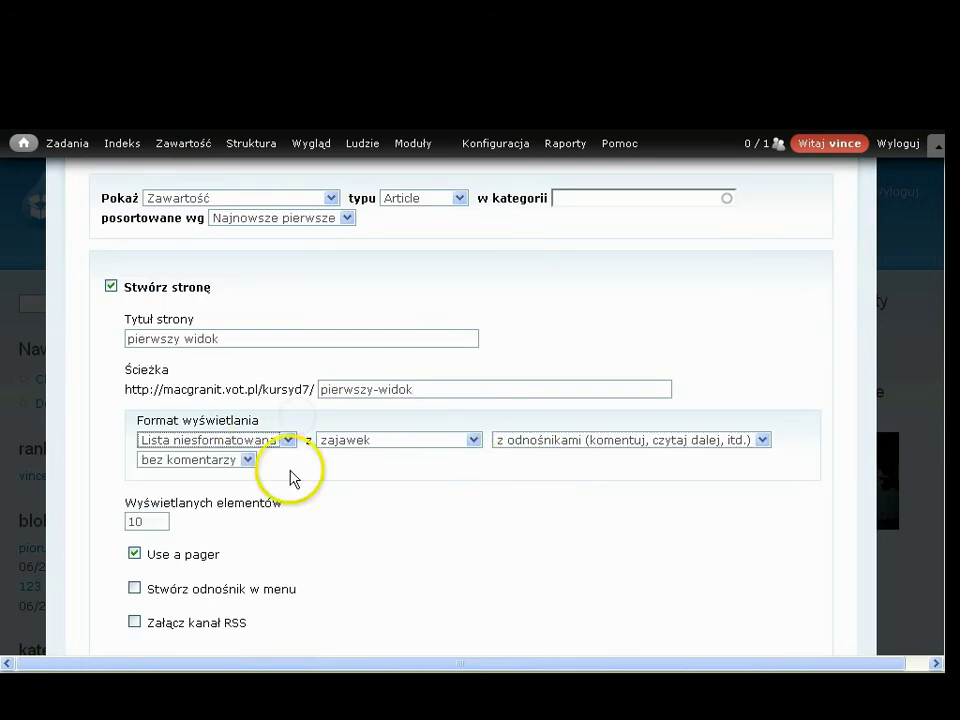
left_click(287, 446)
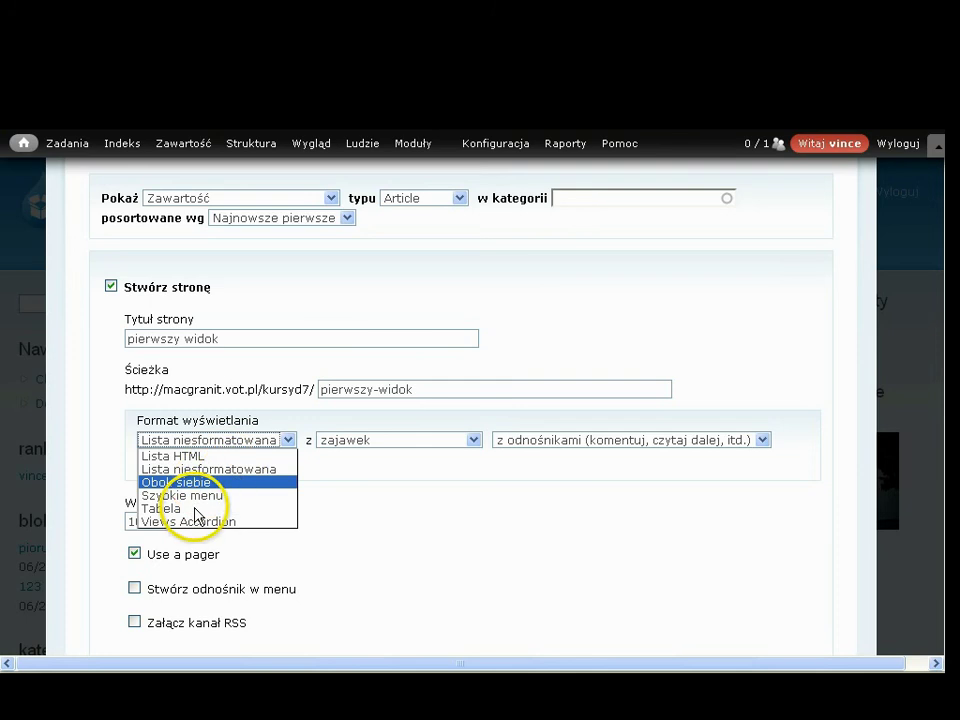
left_click(240, 469)
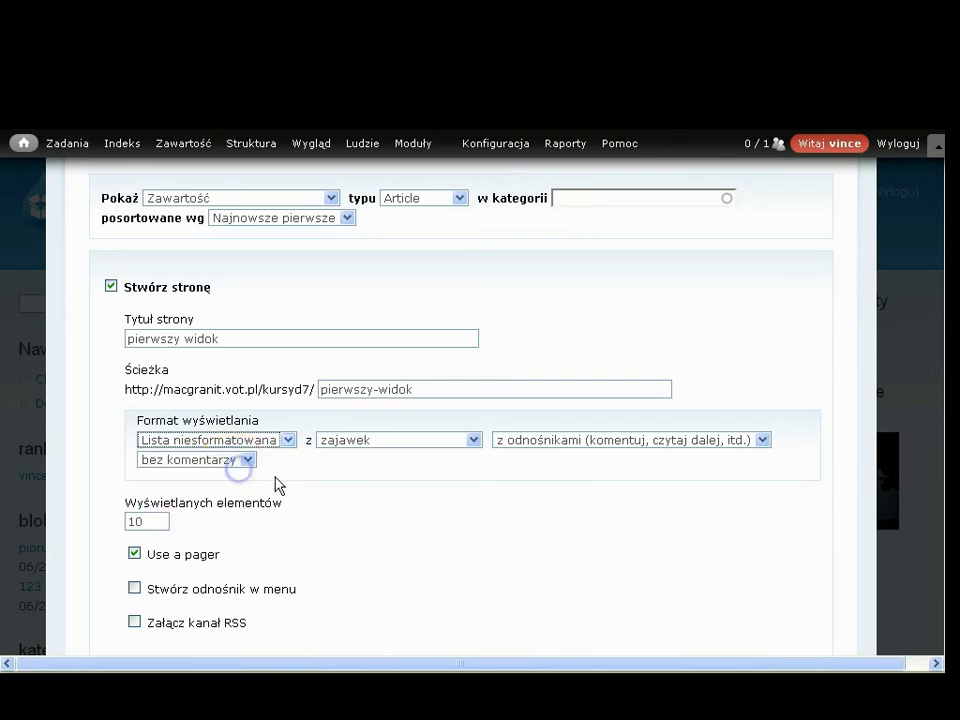
left_click(403, 441)
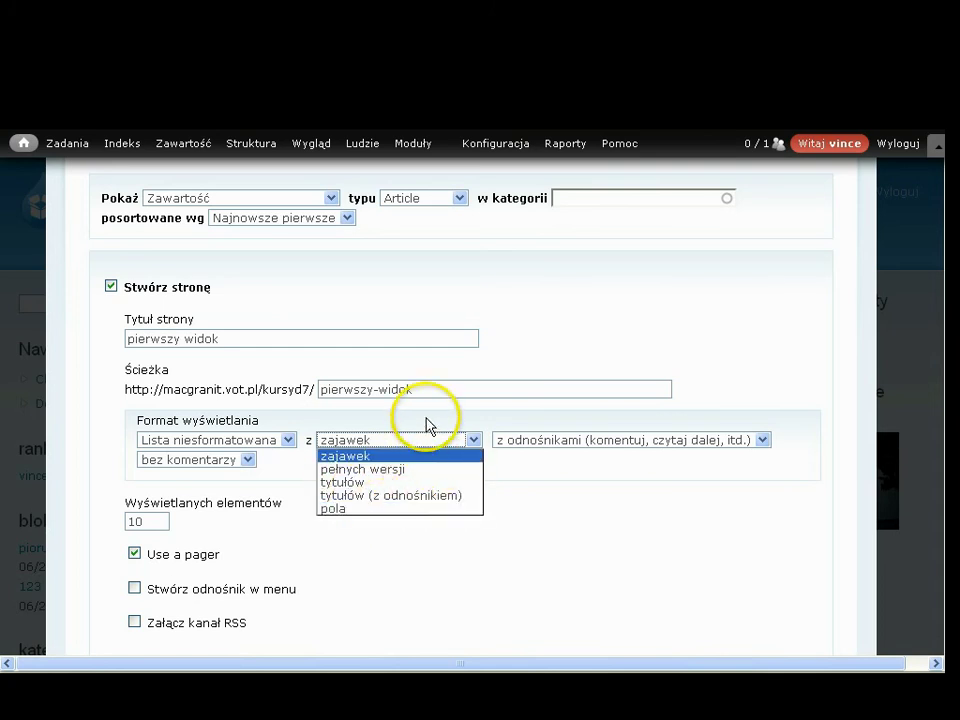
left_click(365, 510)
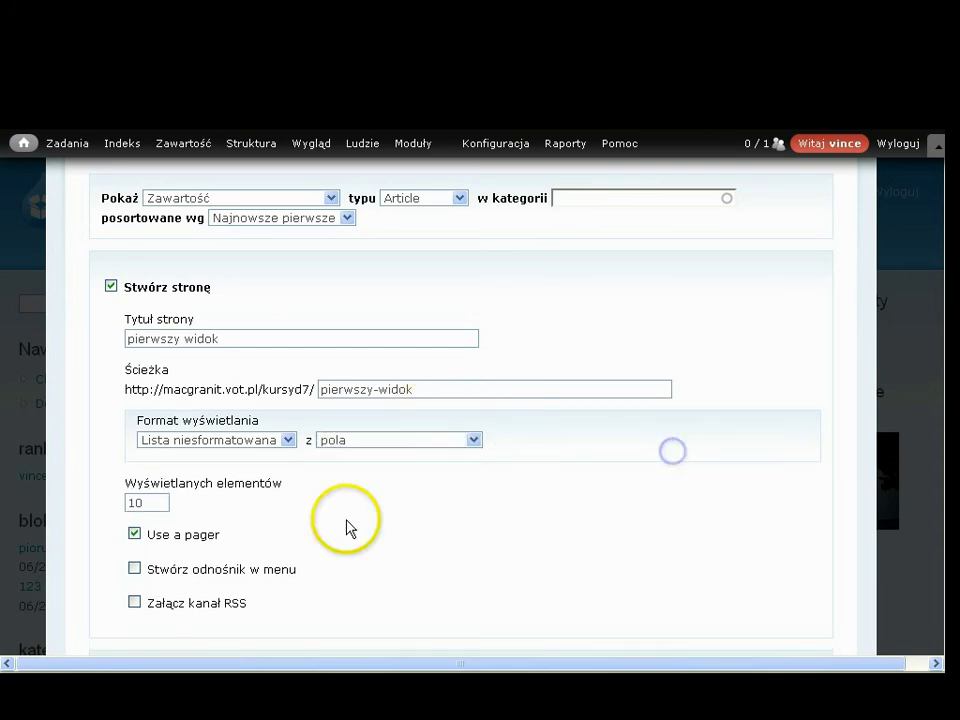
Enable a menu link for the page and place it in Menu główne.
scroll(306, 512, "down", 2)
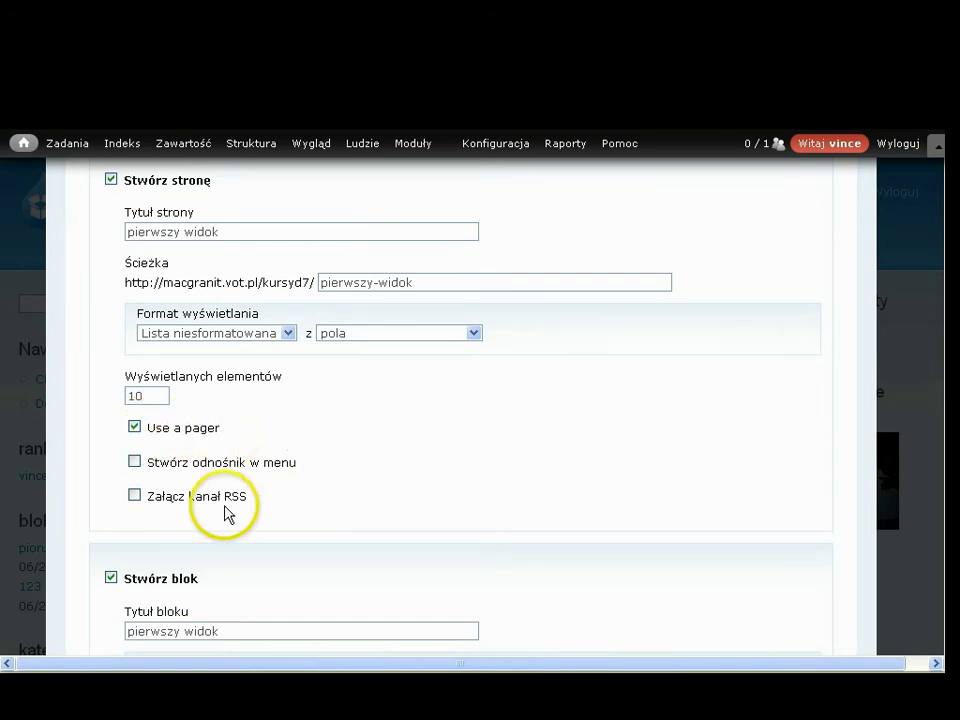
left_click(137, 464)
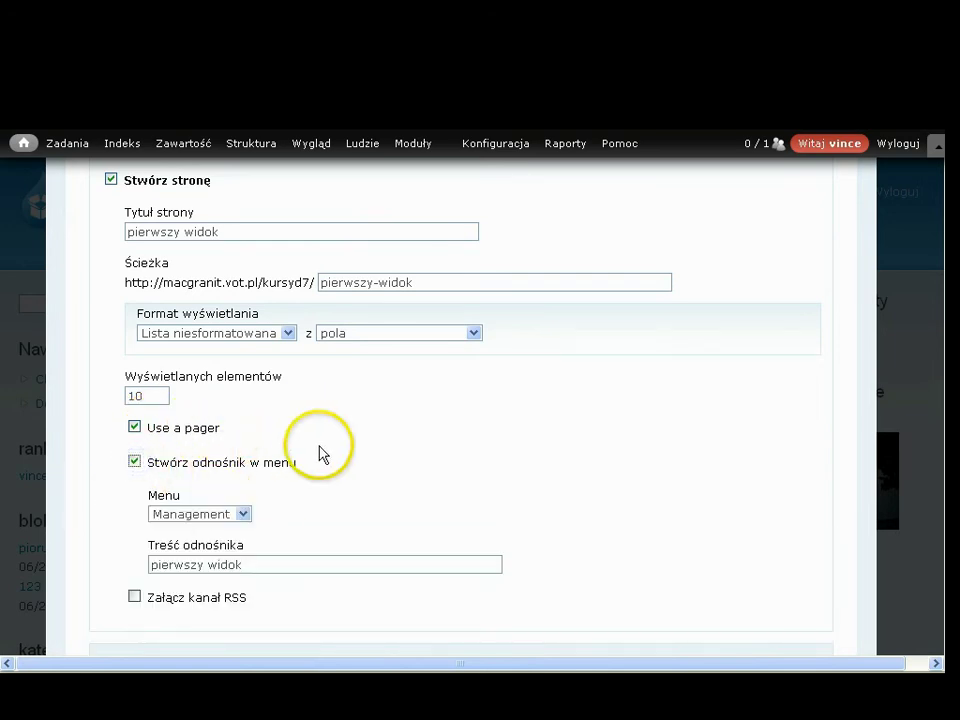
scroll(321, 454, "down", 2)
left_click(242, 408)
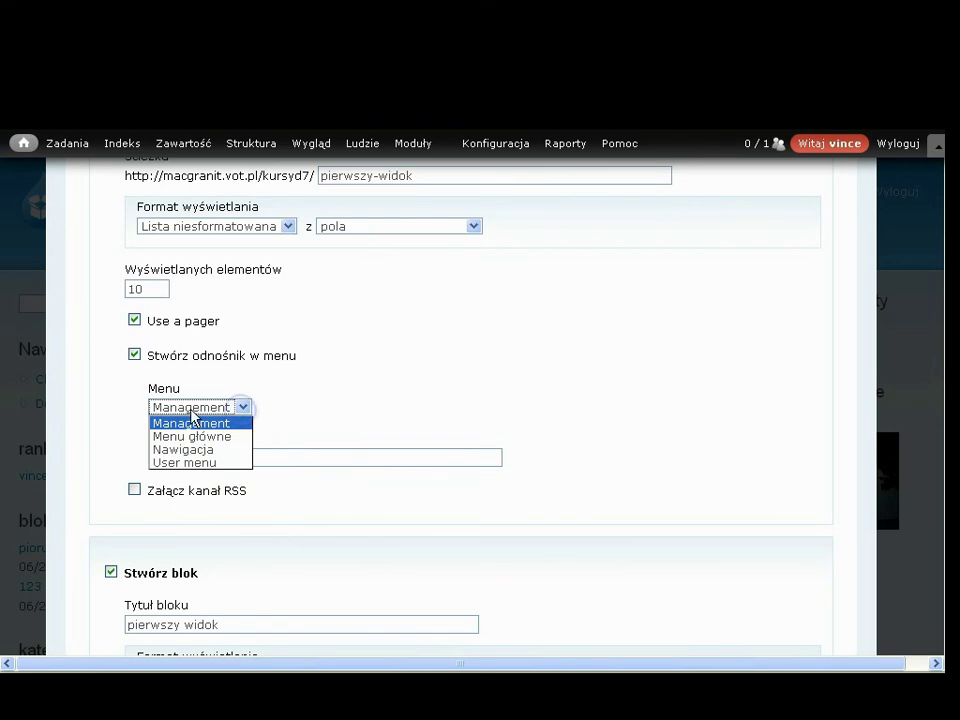
left_click(210, 437)
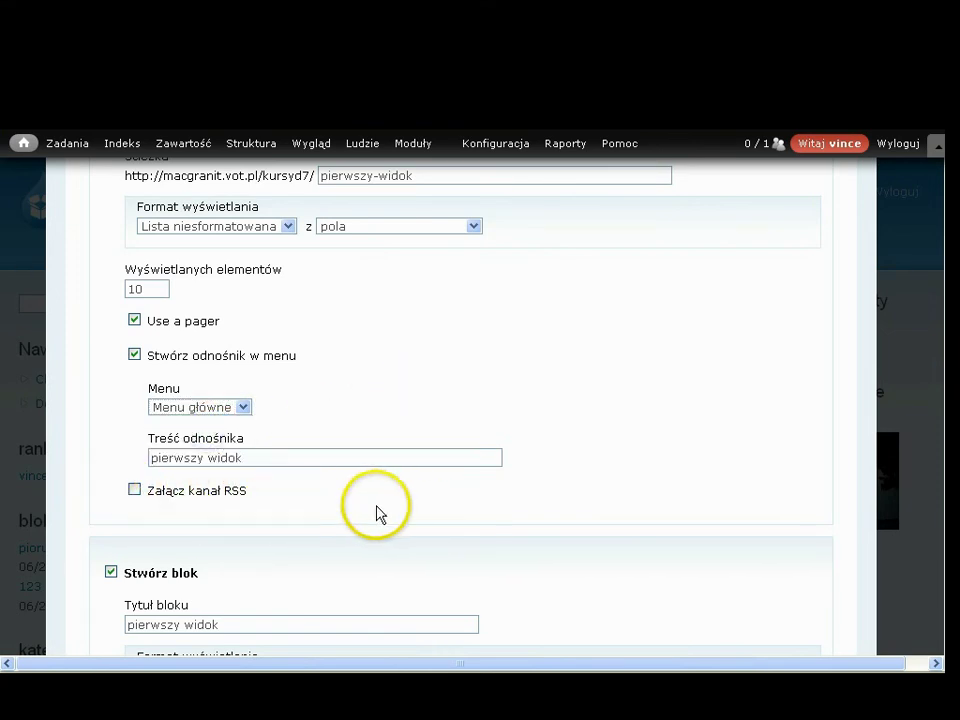
Keep the block format as Lista niesformatowana with tytułów (z odnośnikiem) and continue to the view's detailed editing.
scroll(388, 514, "down", 2)
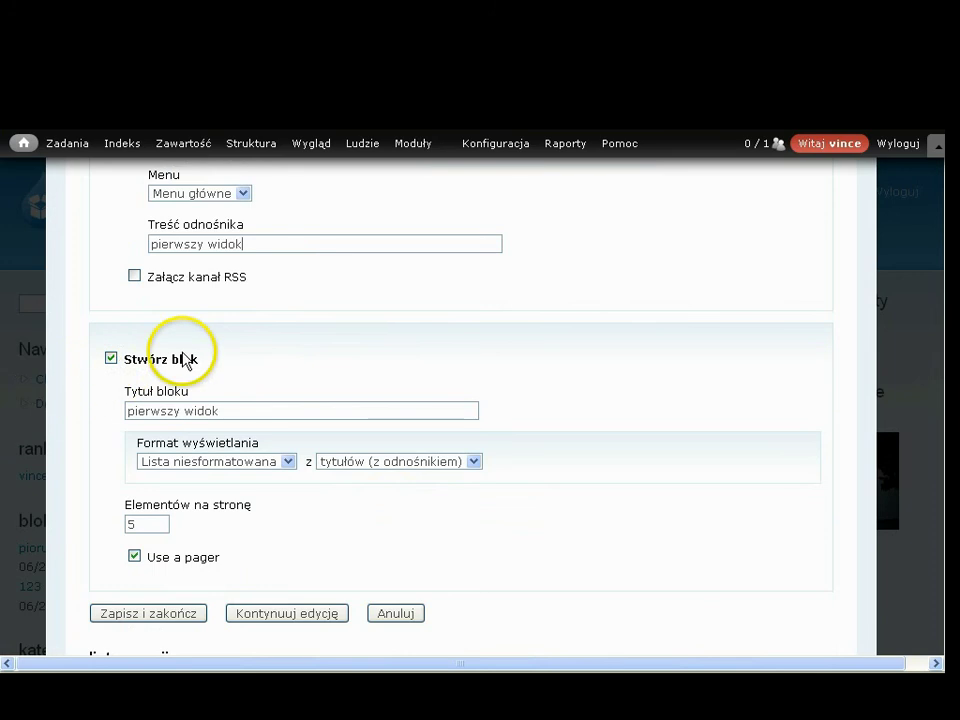
left_click(266, 463)
left_click(289, 467)
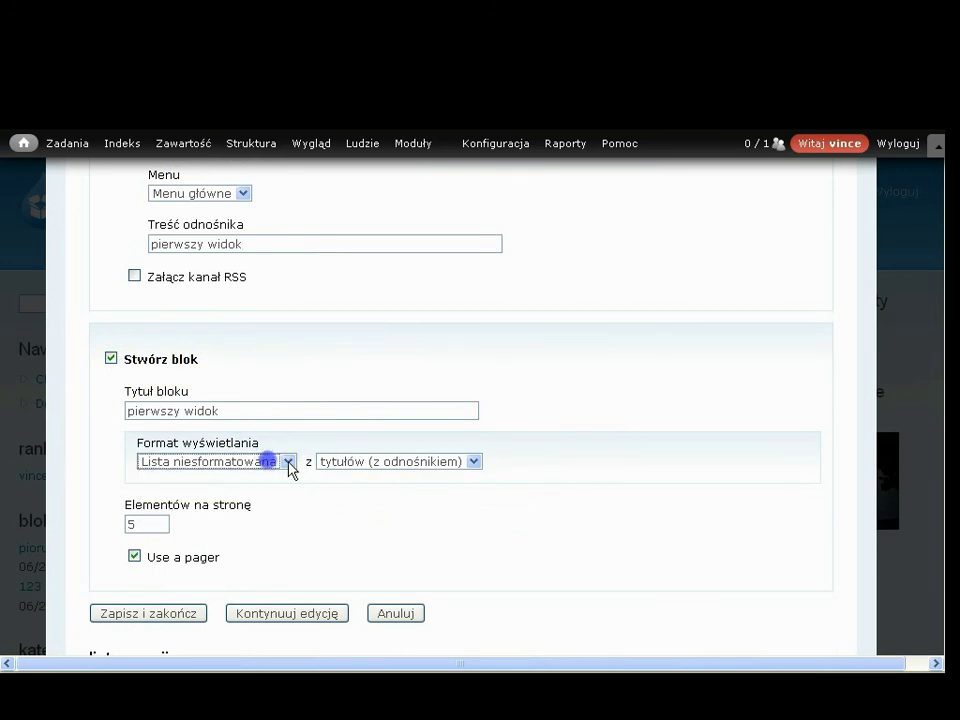
left_click(360, 463)
left_click(582, 455)
scroll(585, 458, "down", 1)
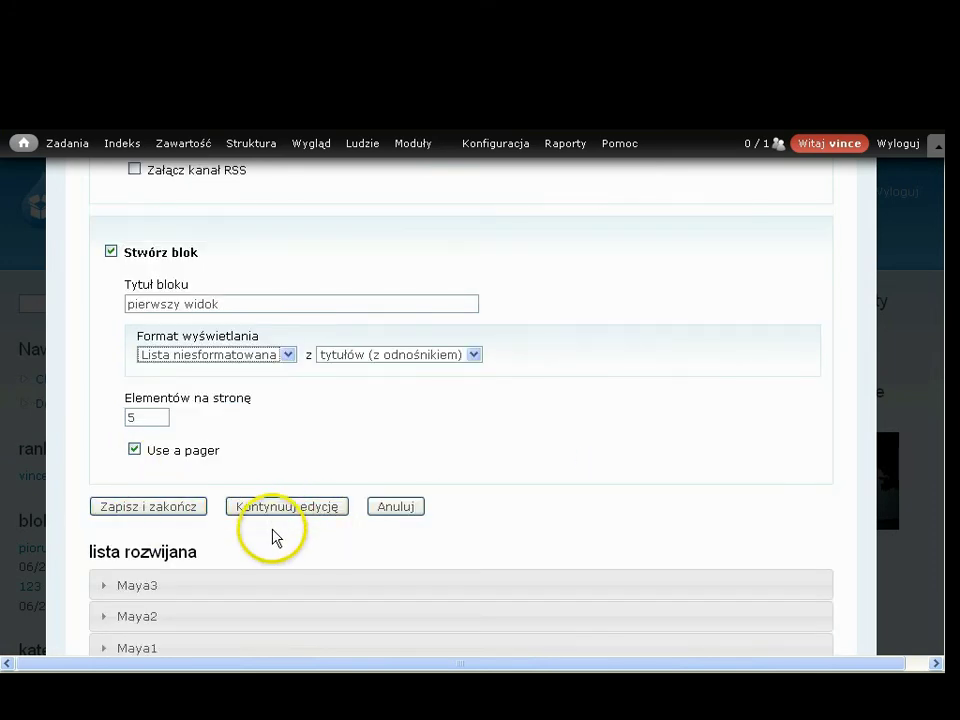
left_click(310, 510)
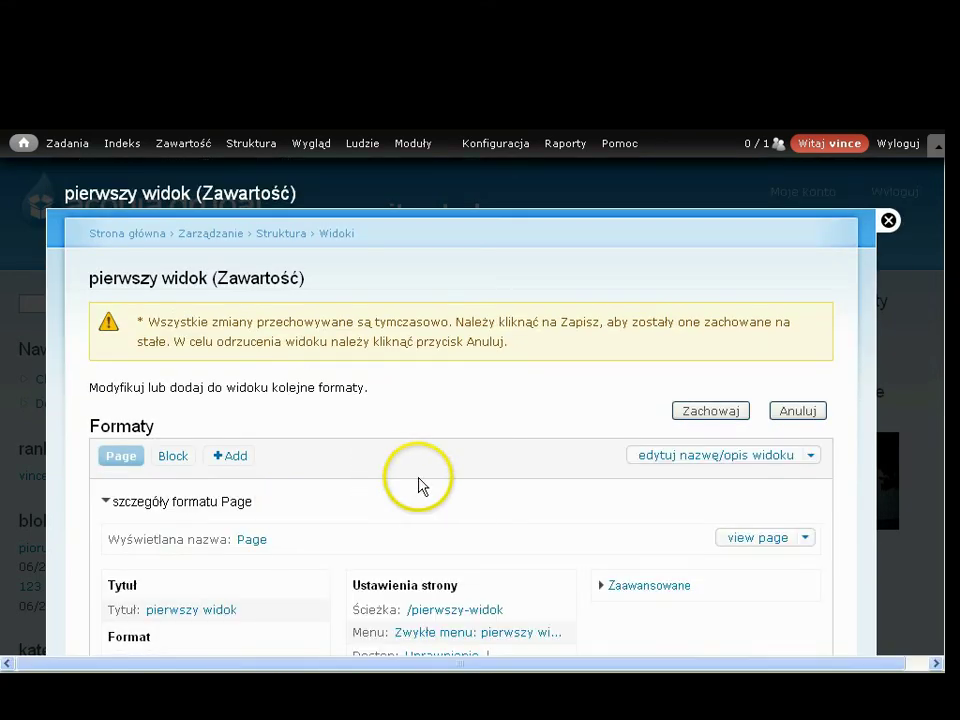
Examine the Page display's format, fields, filters, sorting and paging settings, and expand its Zaawansowane section to review the advanced options.
scroll(510, 452, "down", 3)
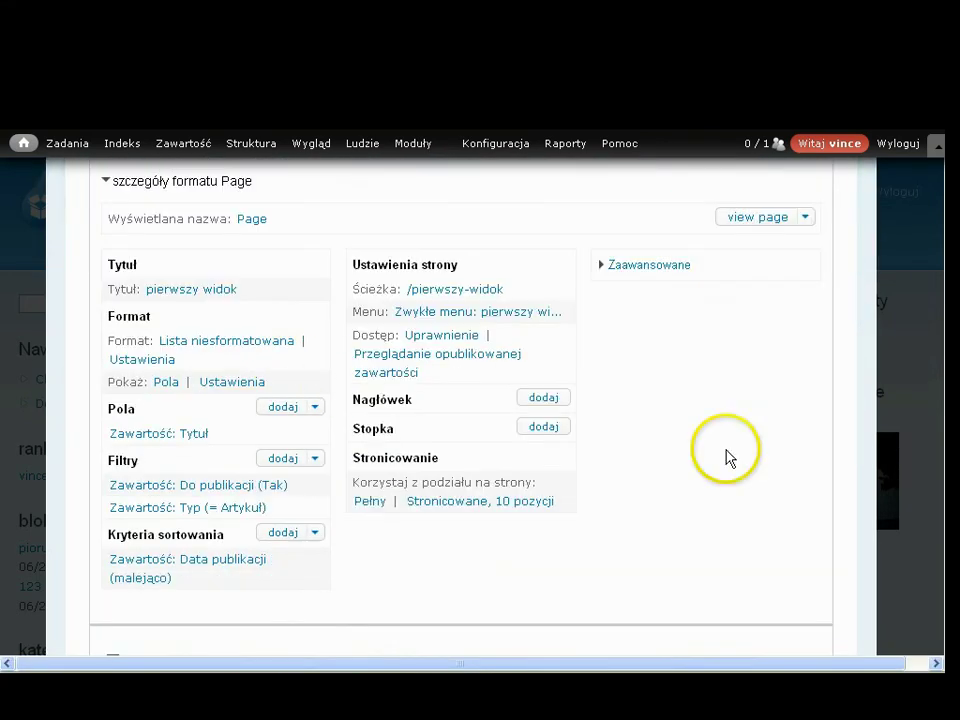
scroll(698, 460, "up", 1)
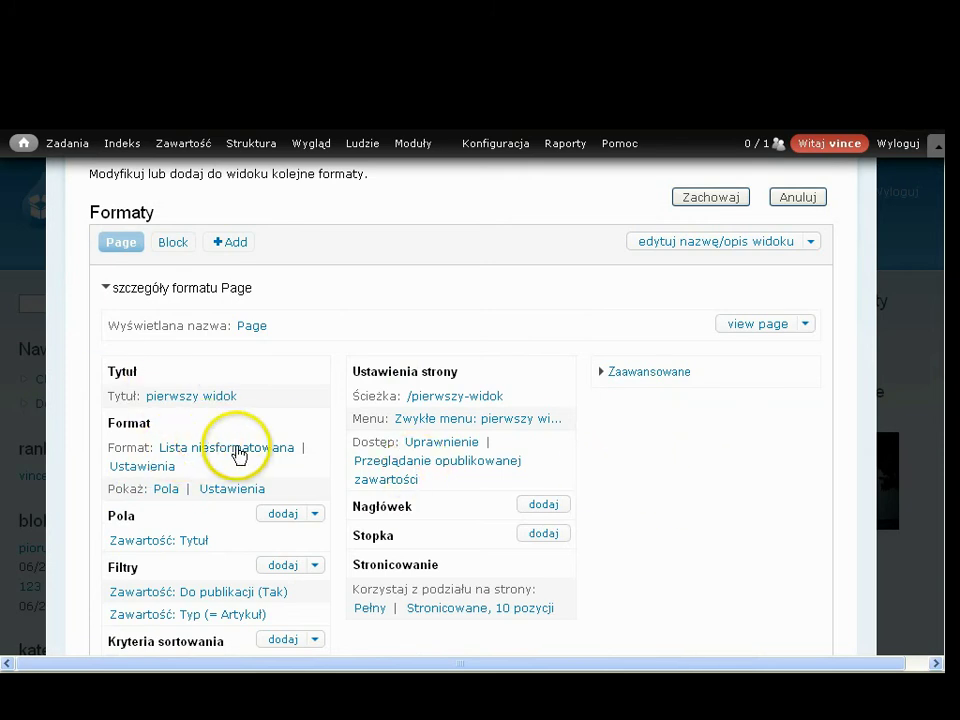
scroll(274, 450, "down", 2)
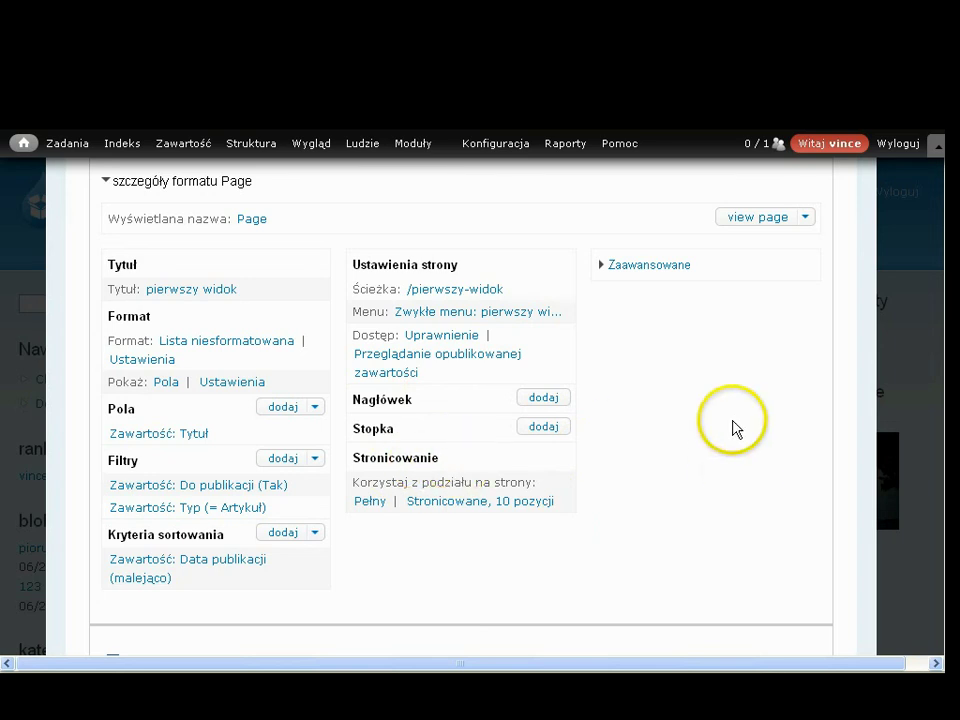
scroll(666, 485, "up", 2)
scroll(680, 490, "down", 1)
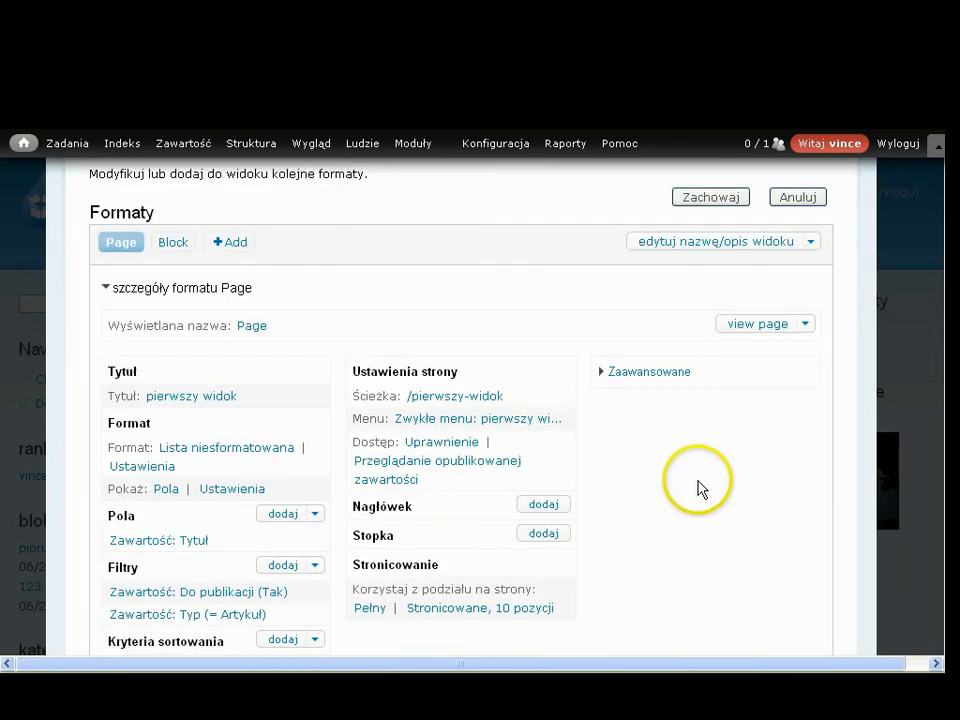
left_click(655, 374)
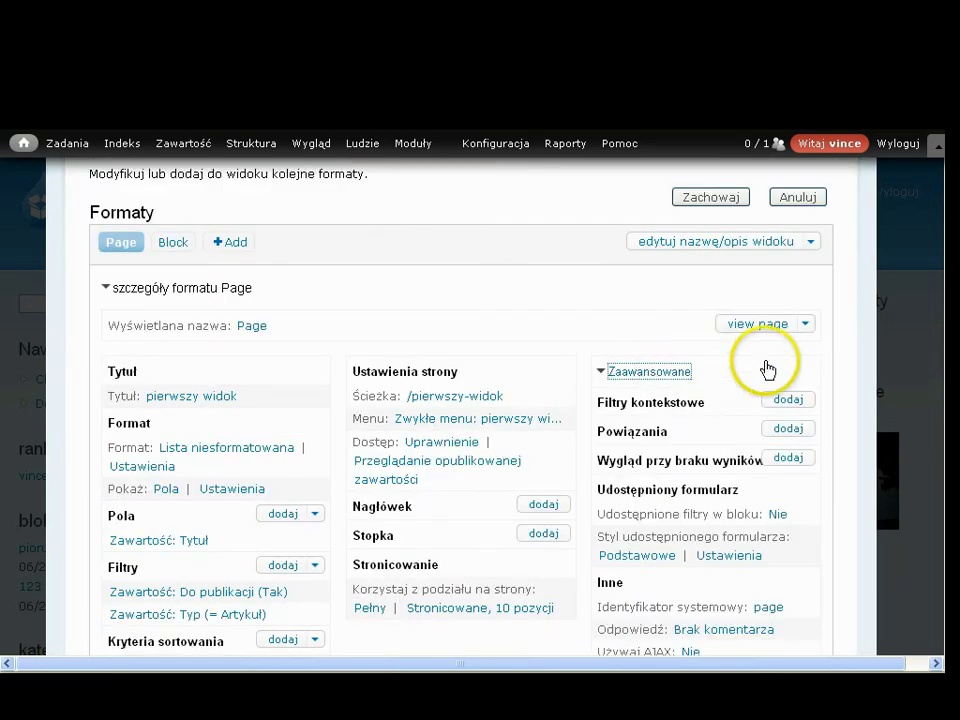
key("F5")
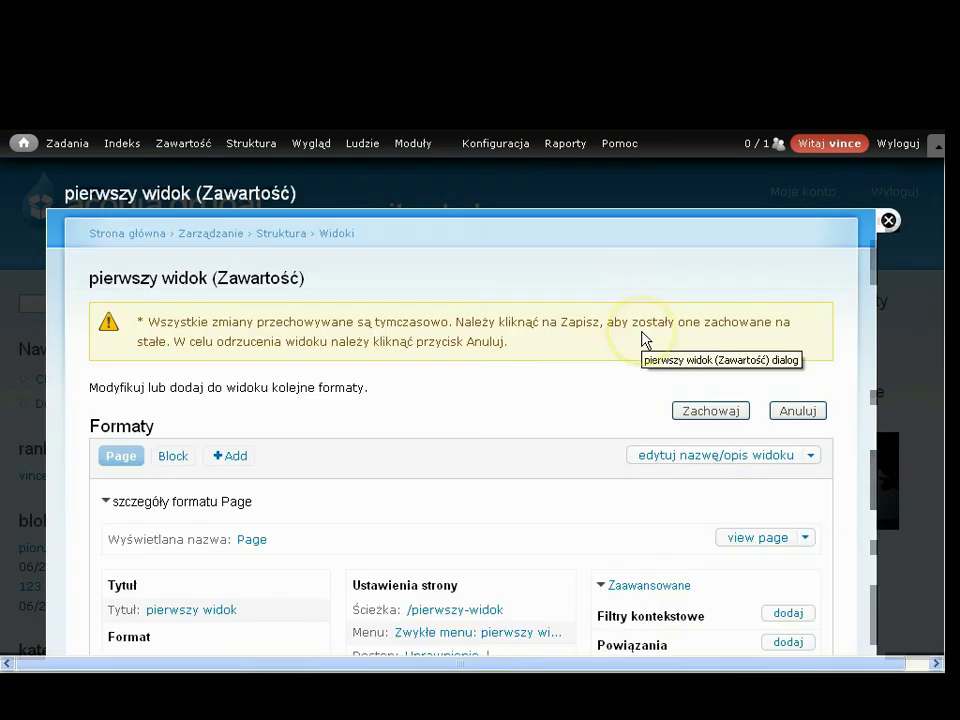
scroll(772, 512, "down", 3)
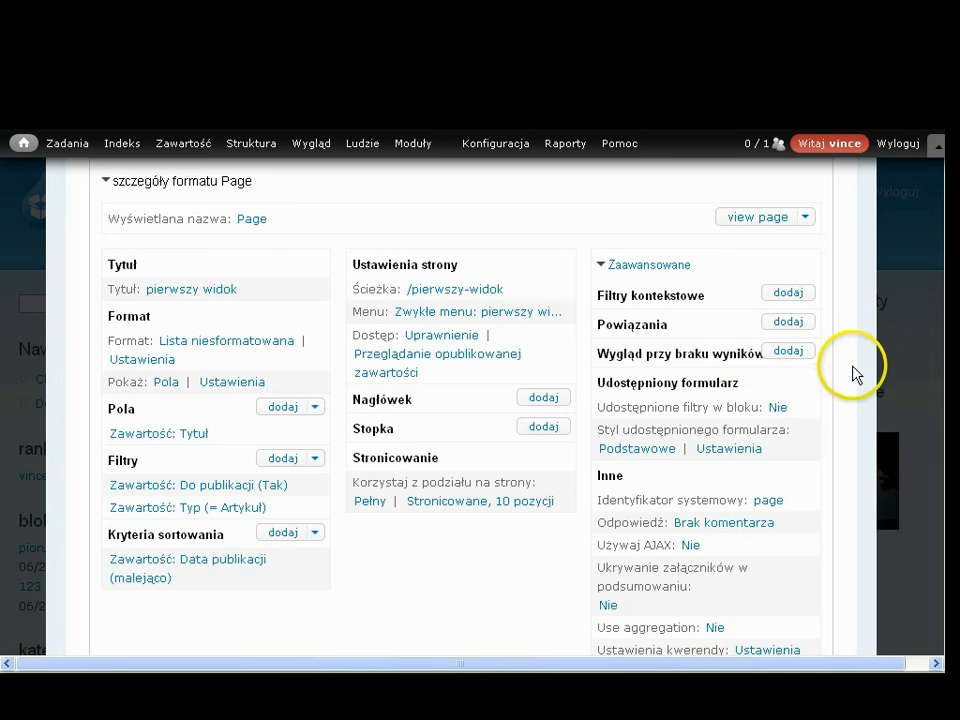
Examine the Page display's remaining advanced options under Inne, including Use aggregation, and review the automatic preview of the view's title and content.
scroll(857, 336, "down", 2)
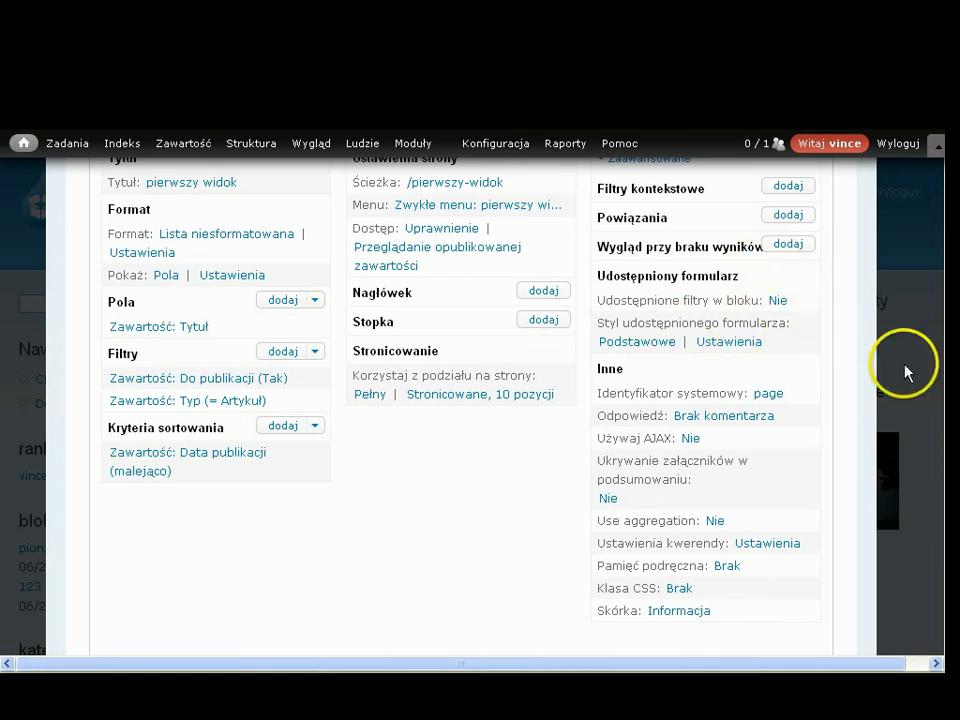
scroll(820, 360, "down", 2)
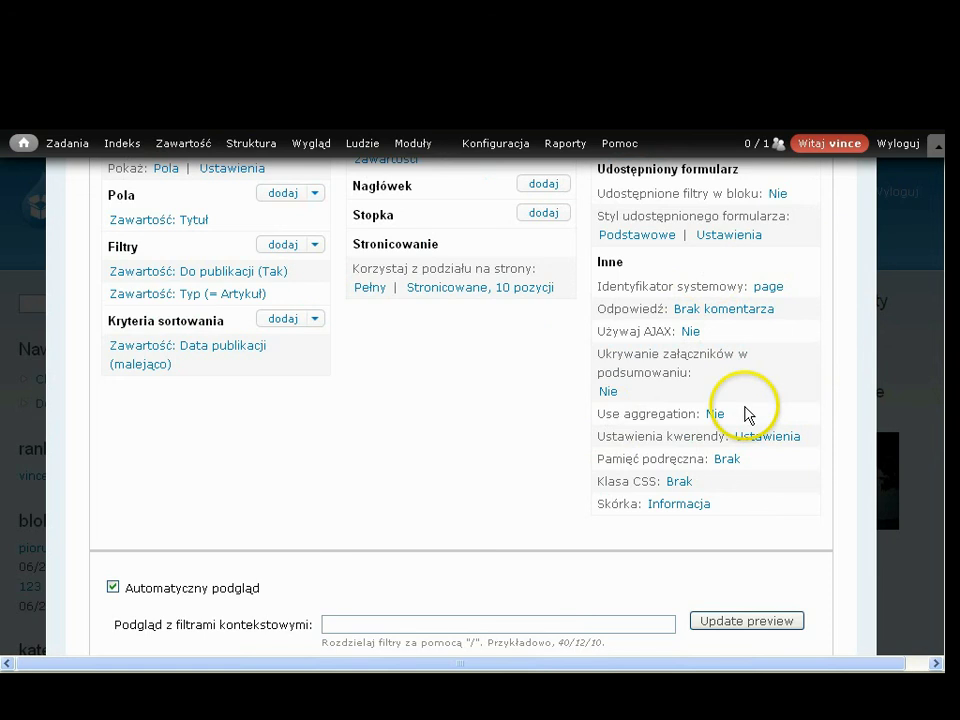
left_click_drag(597, 413, 688, 414)
left_click_drag(598, 414, 659, 416)
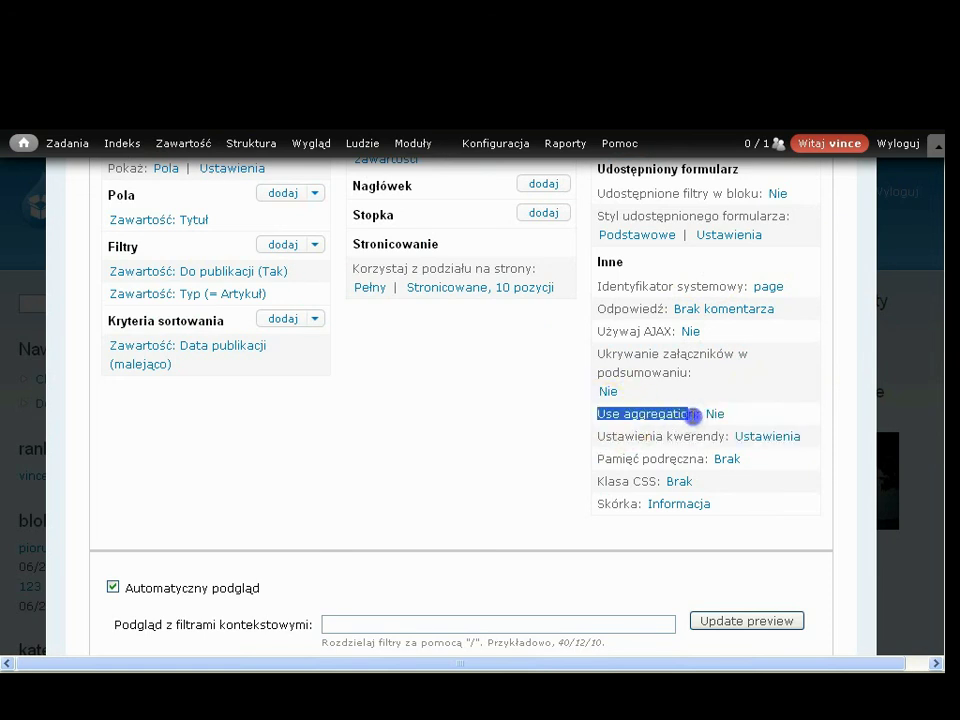
left_click(692, 414)
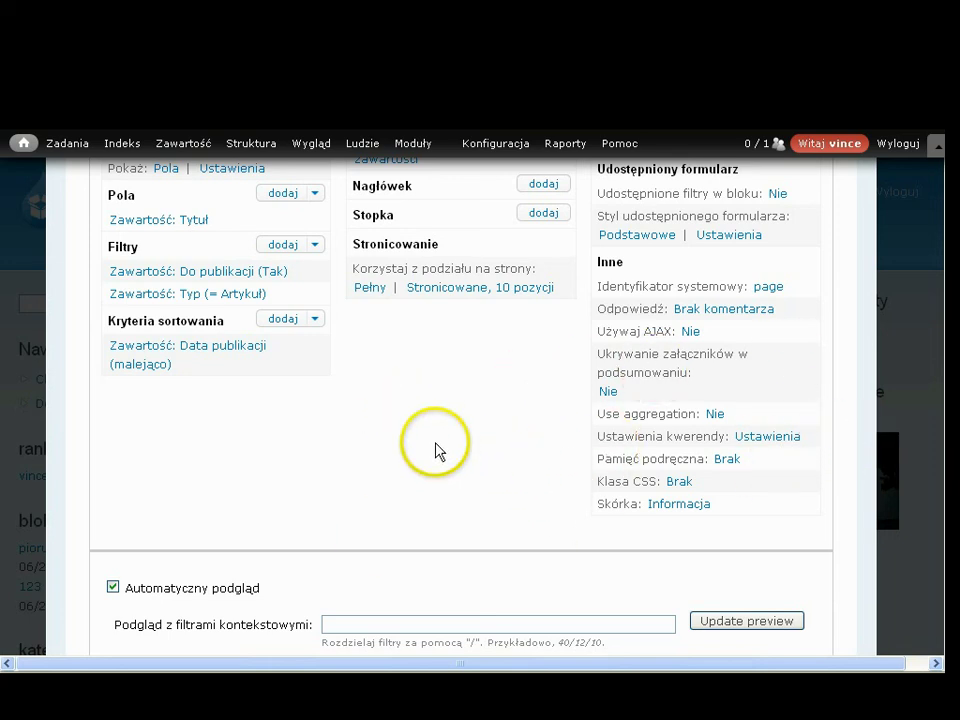
scroll(431, 424, "down", 10)
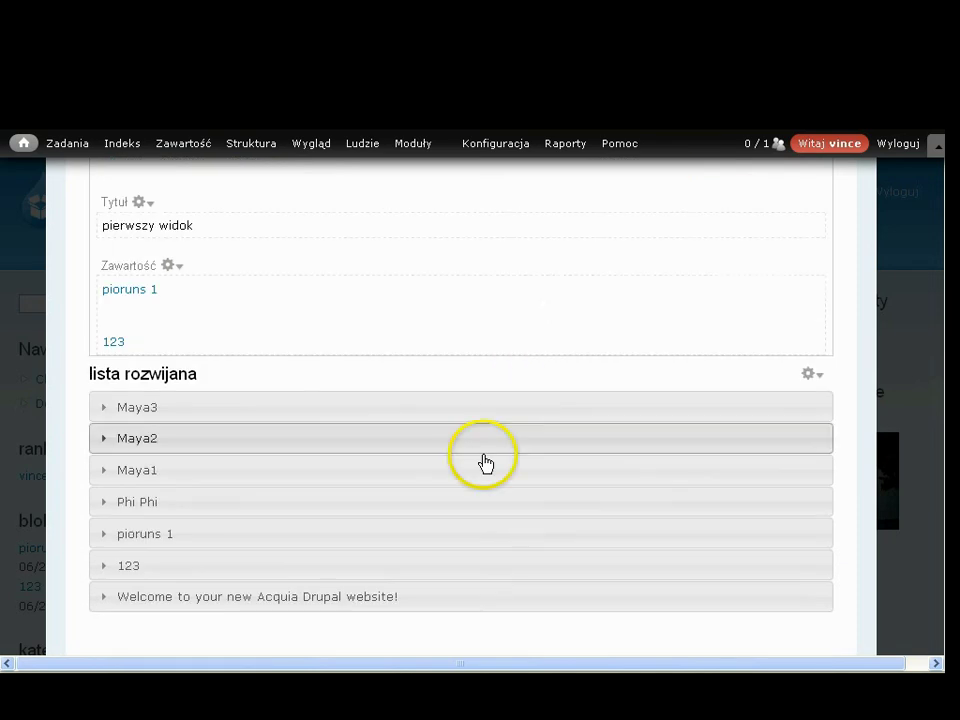
scroll(485, 462, "up", 3)
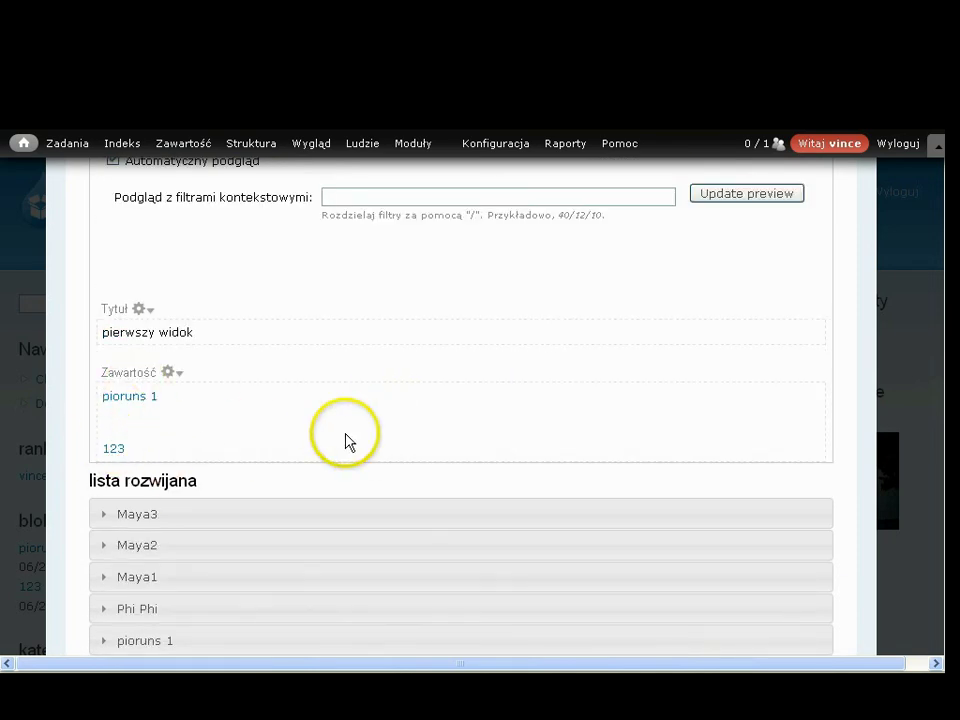
scroll(345, 441, "up", 15)
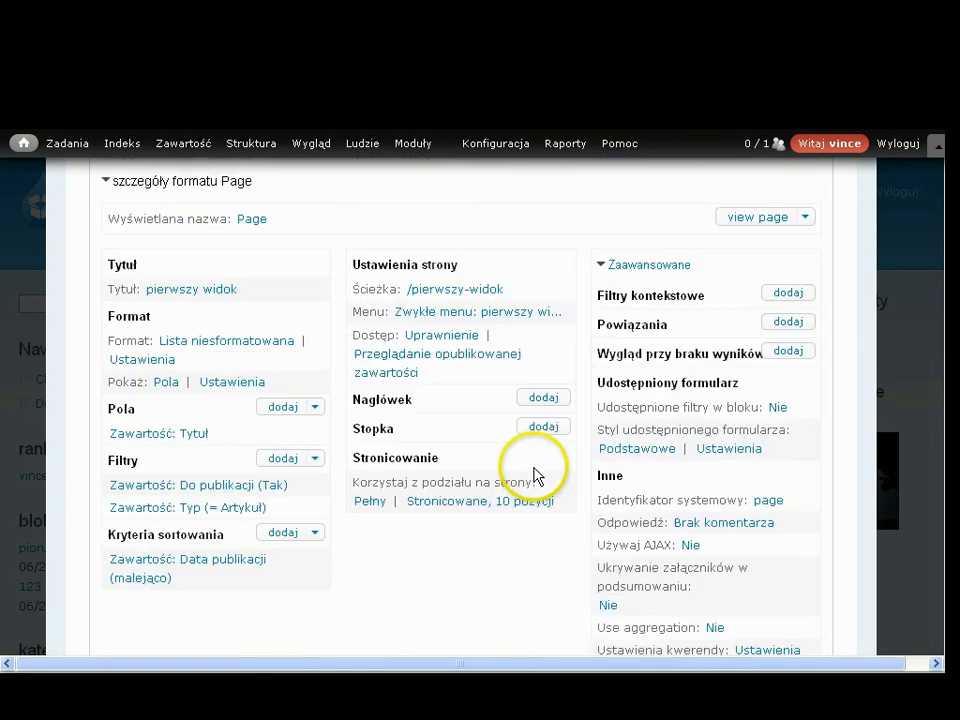